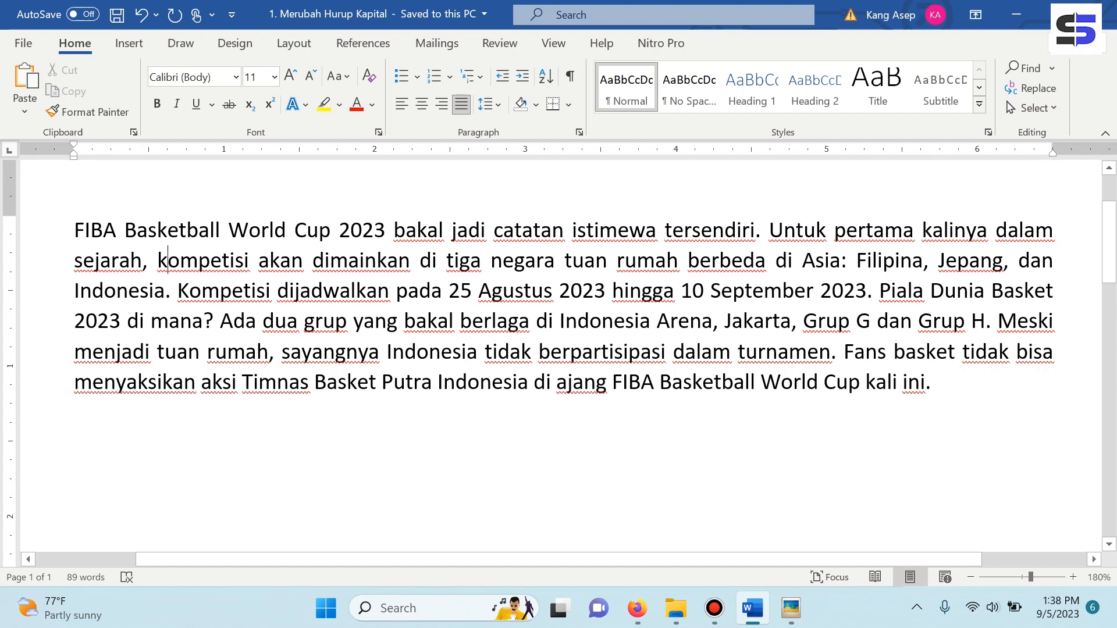
- Try applying Sentence case to the entire FIBA Basketball World Cup 2023 paragraph
drag(74, 231, 925, 383)
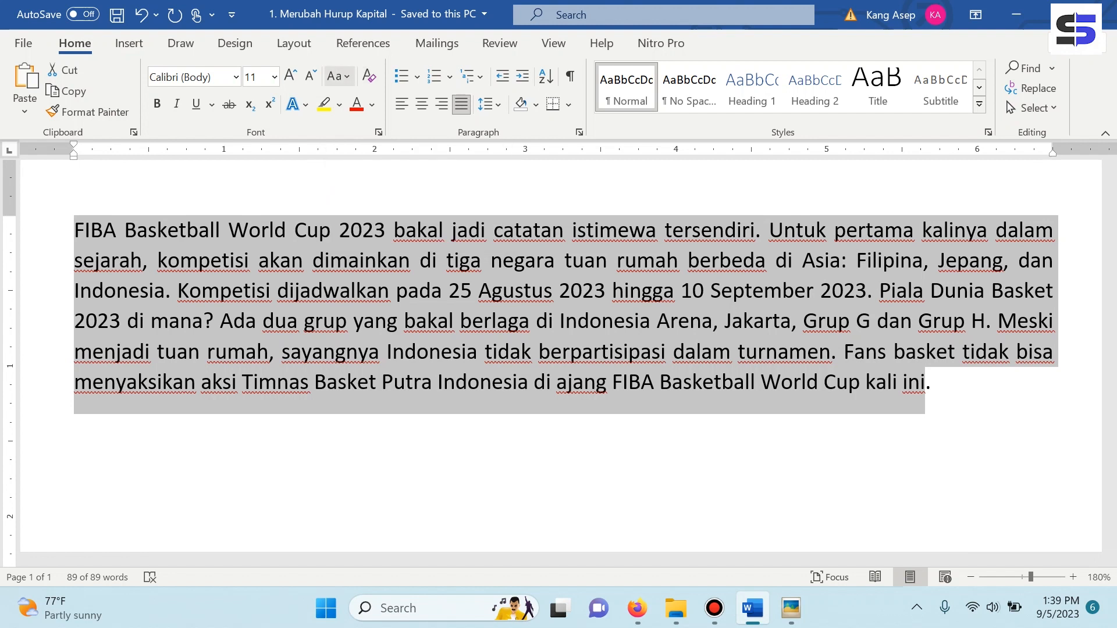
click(339, 76)
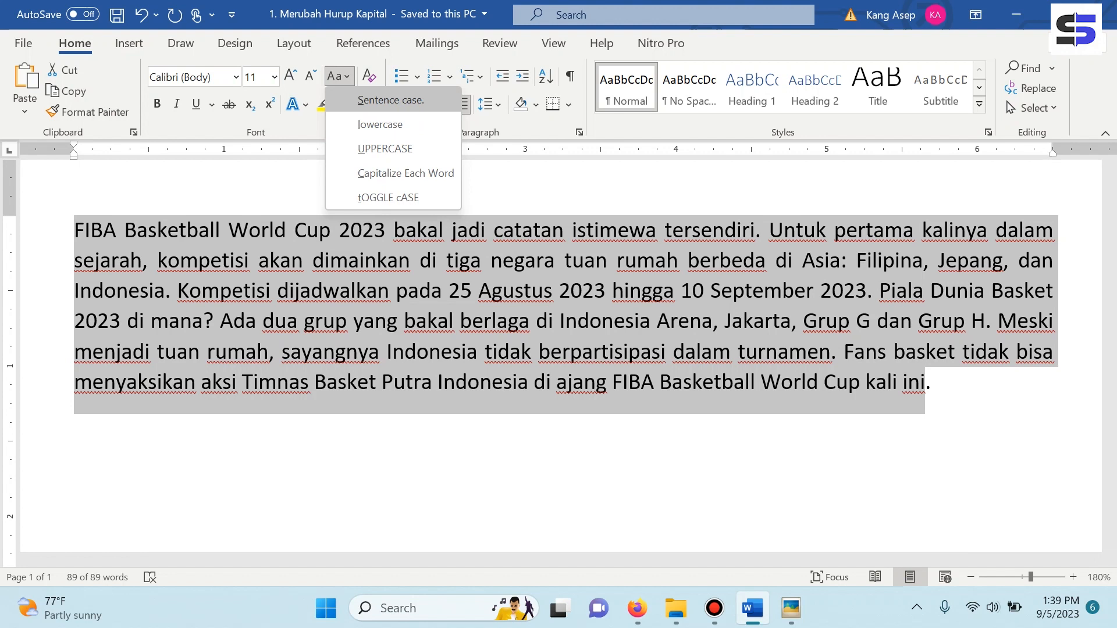
click(401, 101)
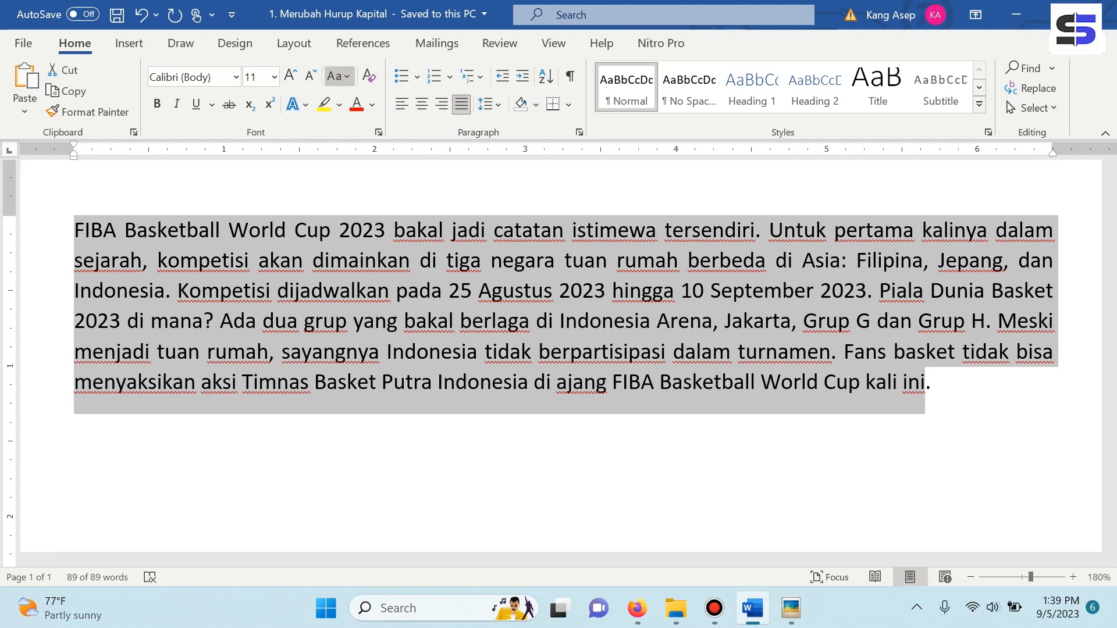
click(339, 77)
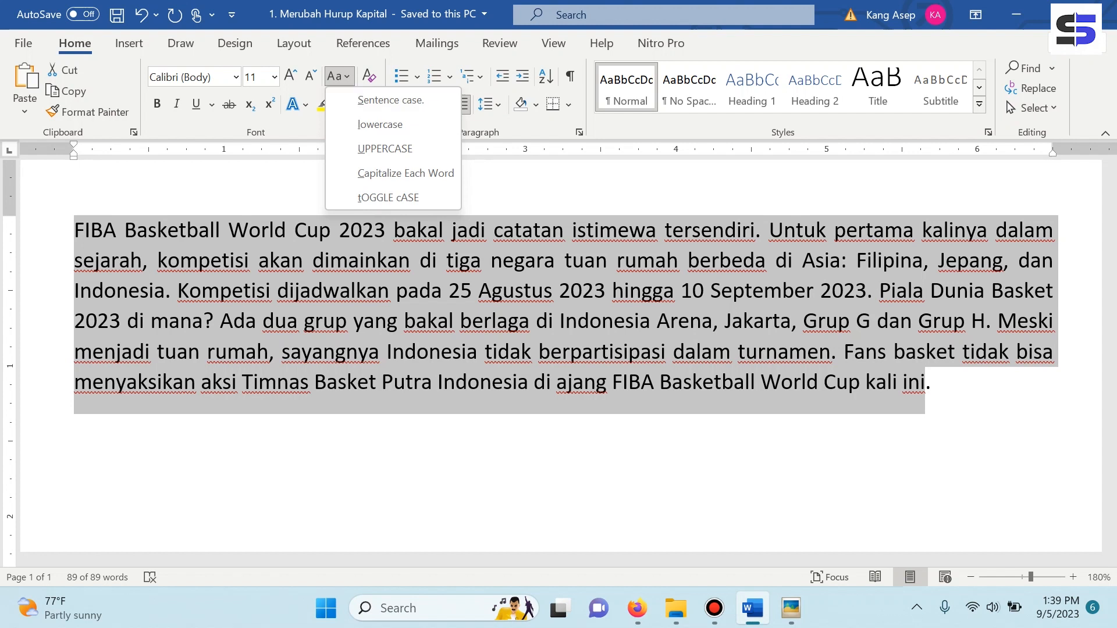
click(340, 76)
click(84, 231)
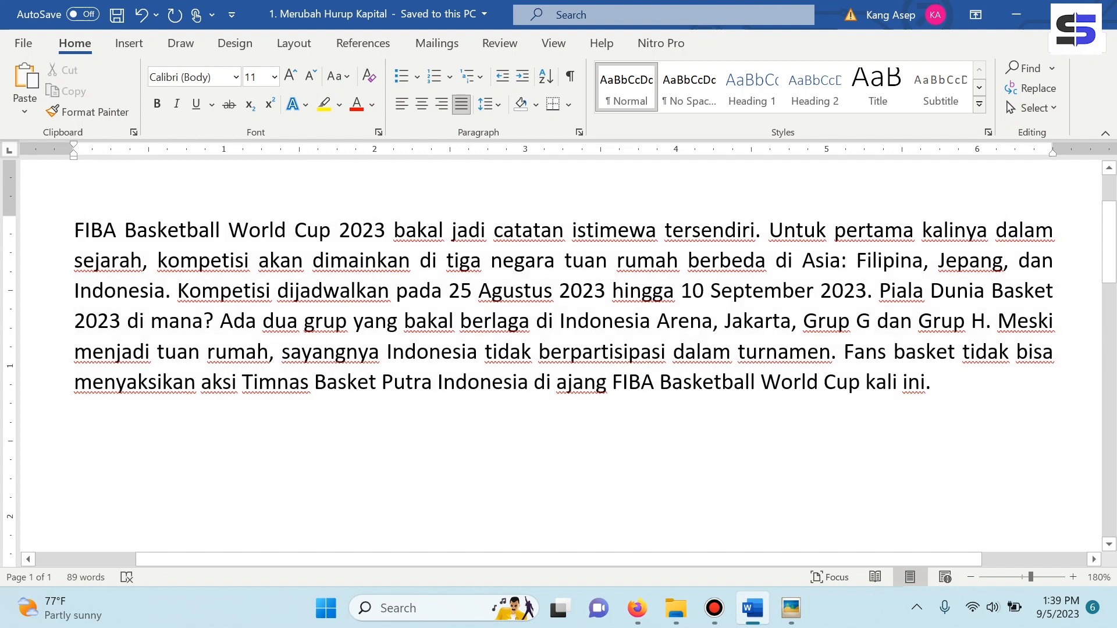
- Convert all of the document's text to lowercase and then to UPPERCASE using Change Case
key(ctrl+a)
key(ctrl+u)
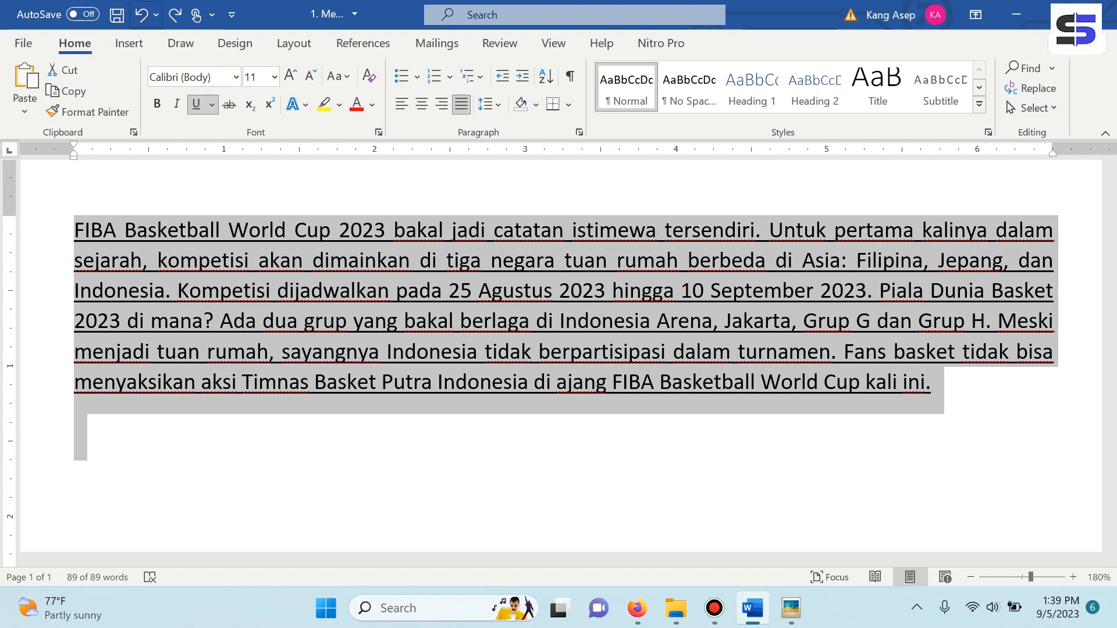
key(ctrl+u)
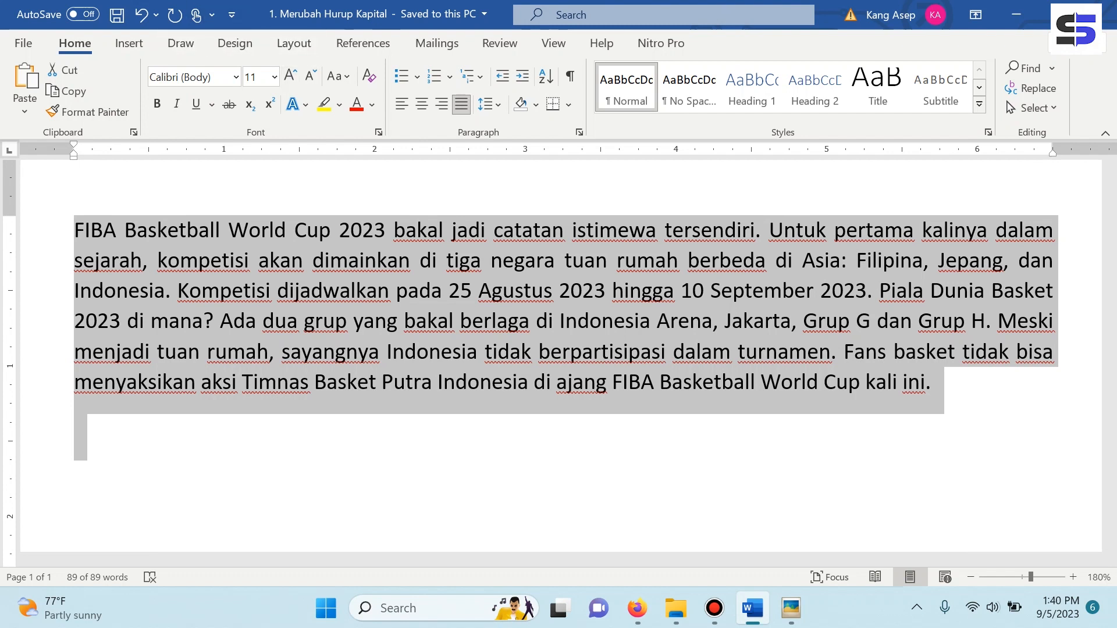
click(337, 76)
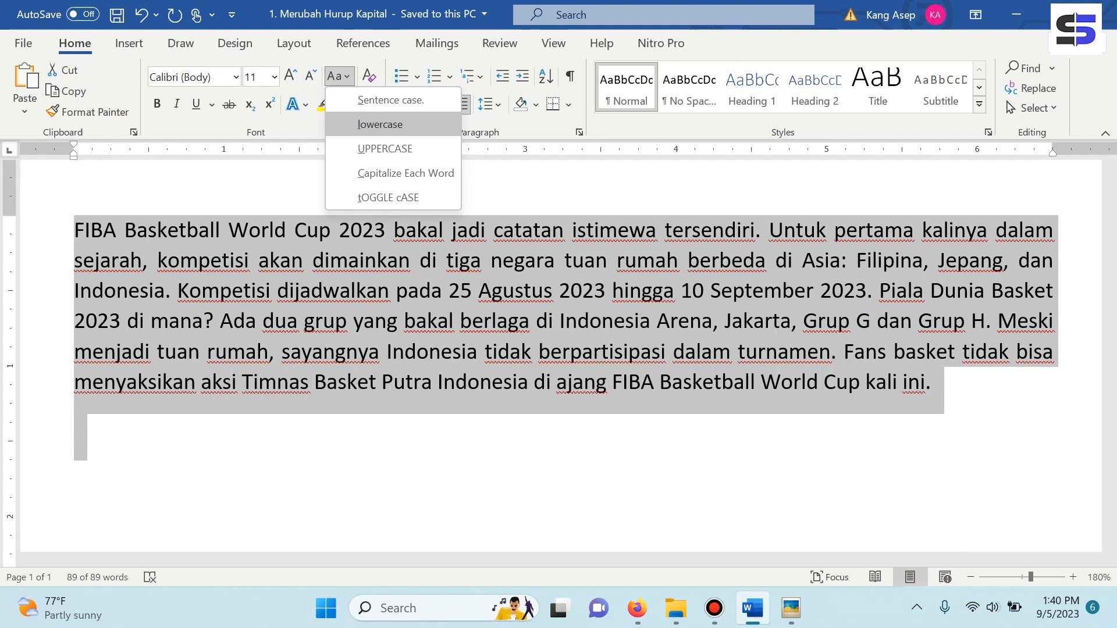
click(380, 124)
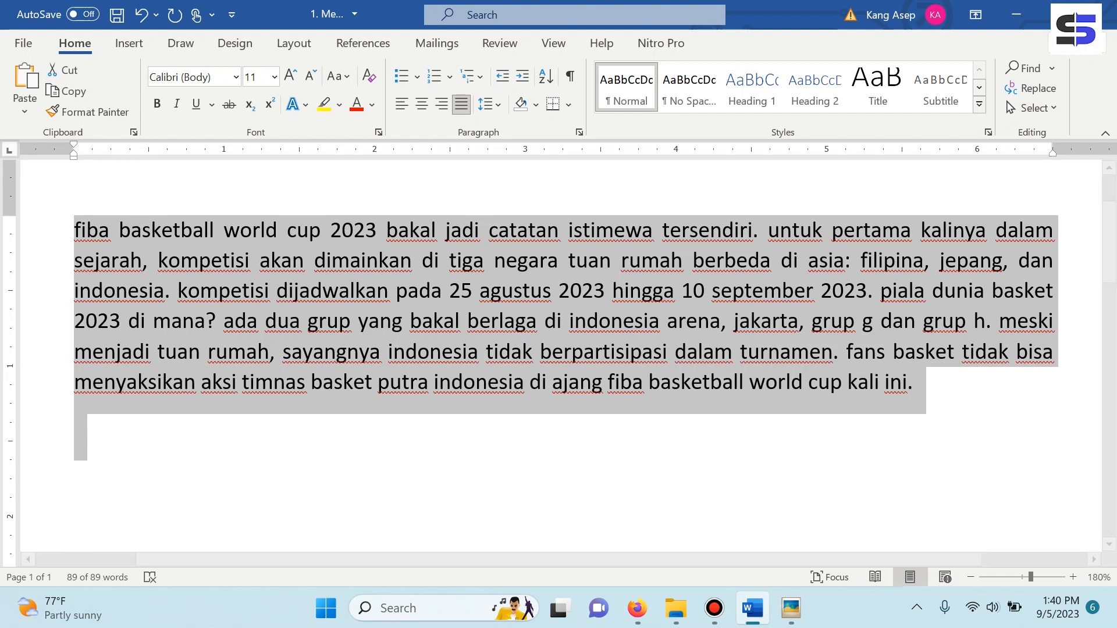
click(338, 76)
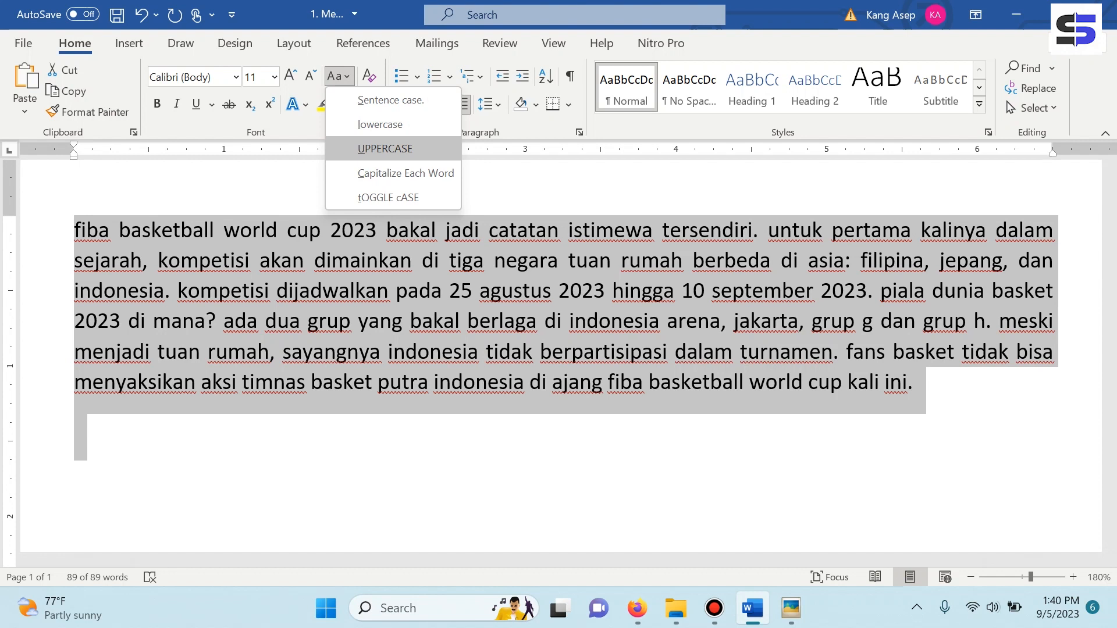
click(385, 148)
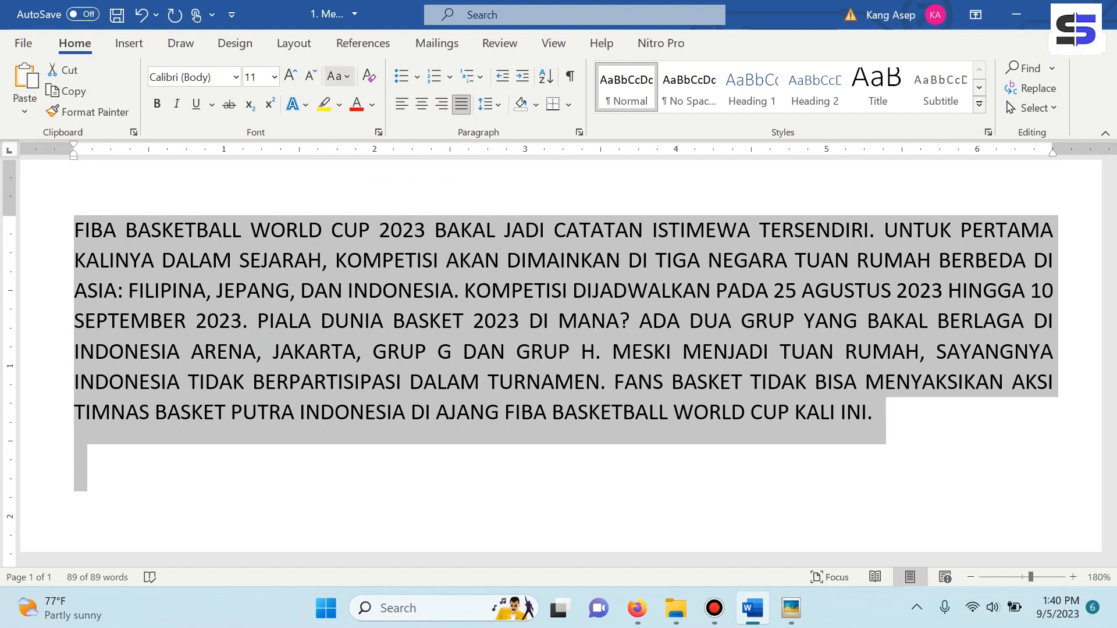
- Apply Capitalize Each Word to the selected text, followed by Toggle Case
click(338, 76)
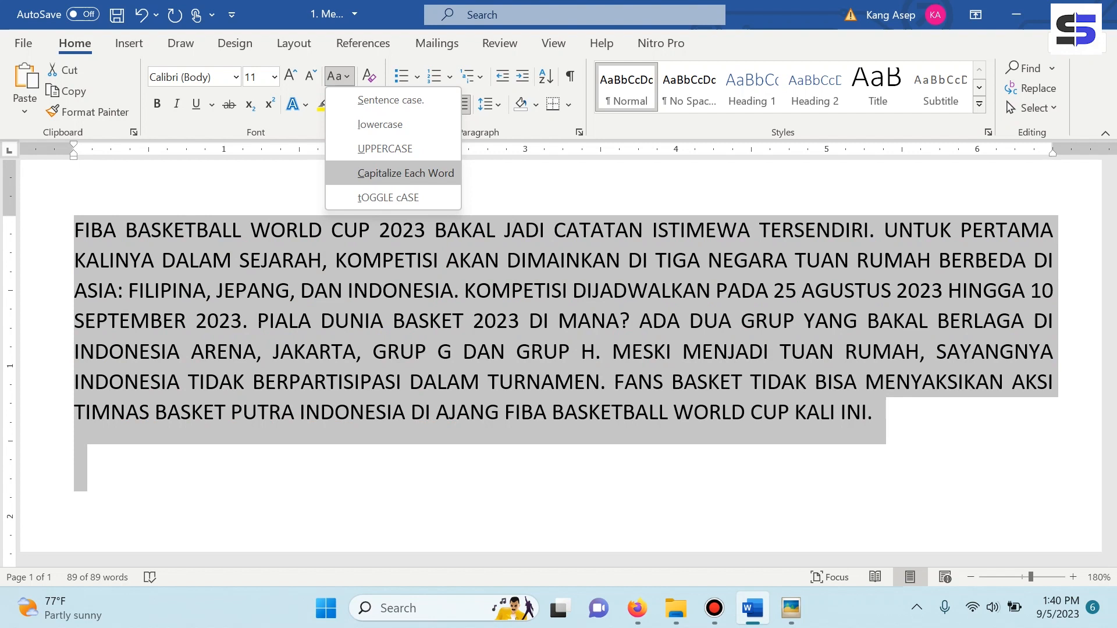
key(Return)
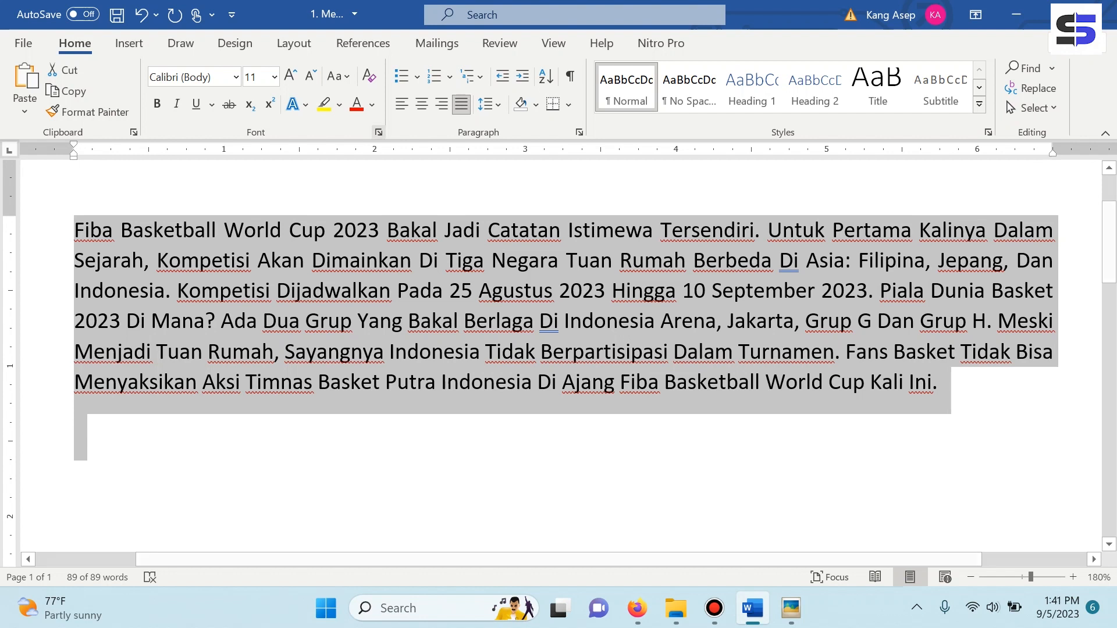
click(339, 76)
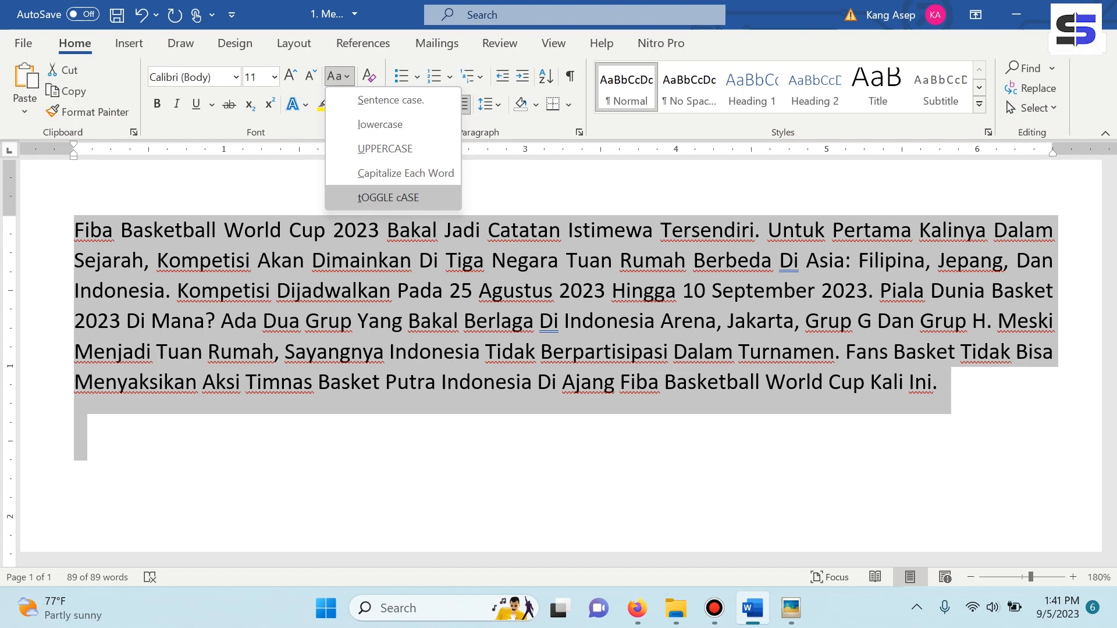
key(Return)
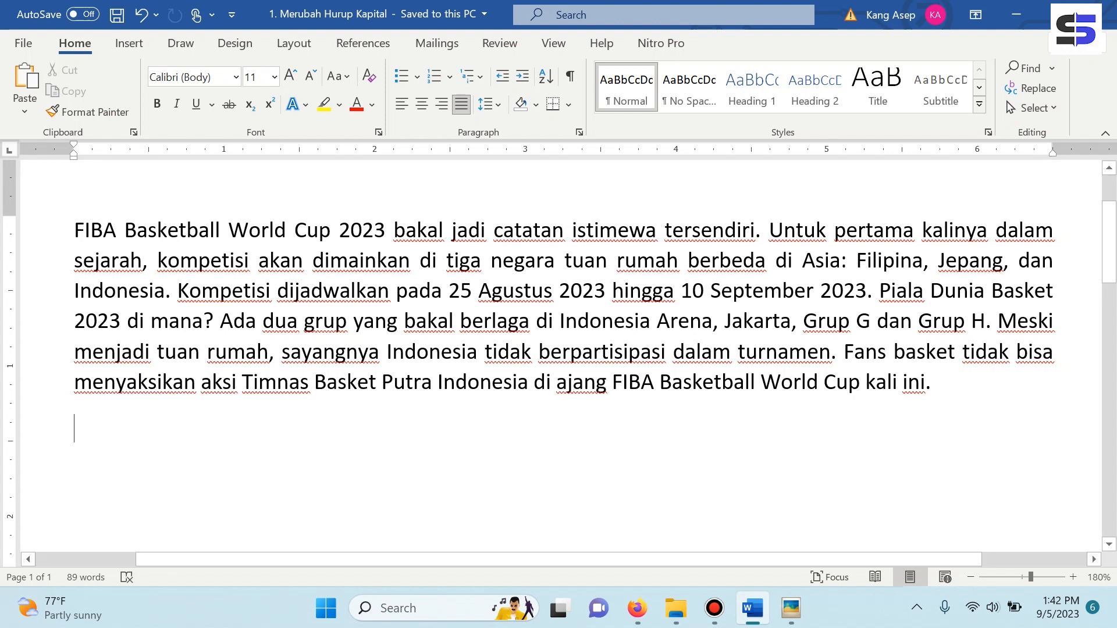
- Select the whole paragraph from its first letter to the final period and cycle its case to UPPERCASE
key(ctrl+Home)
key(shift+Right)
drag(90, 230, 943, 383)
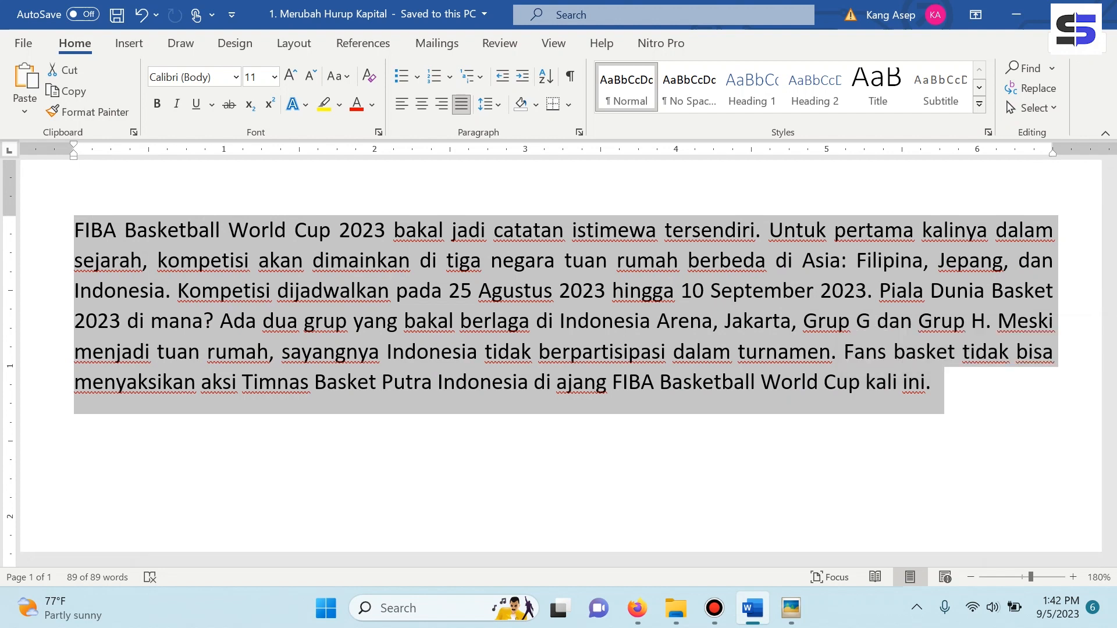
key(shift+F3)
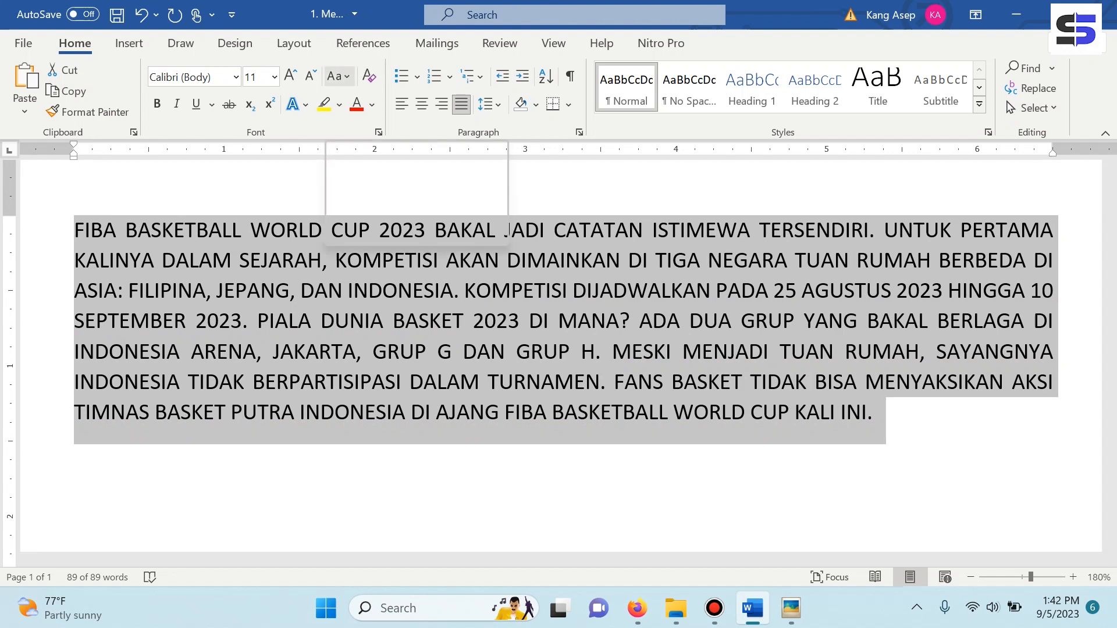
click(336, 77)
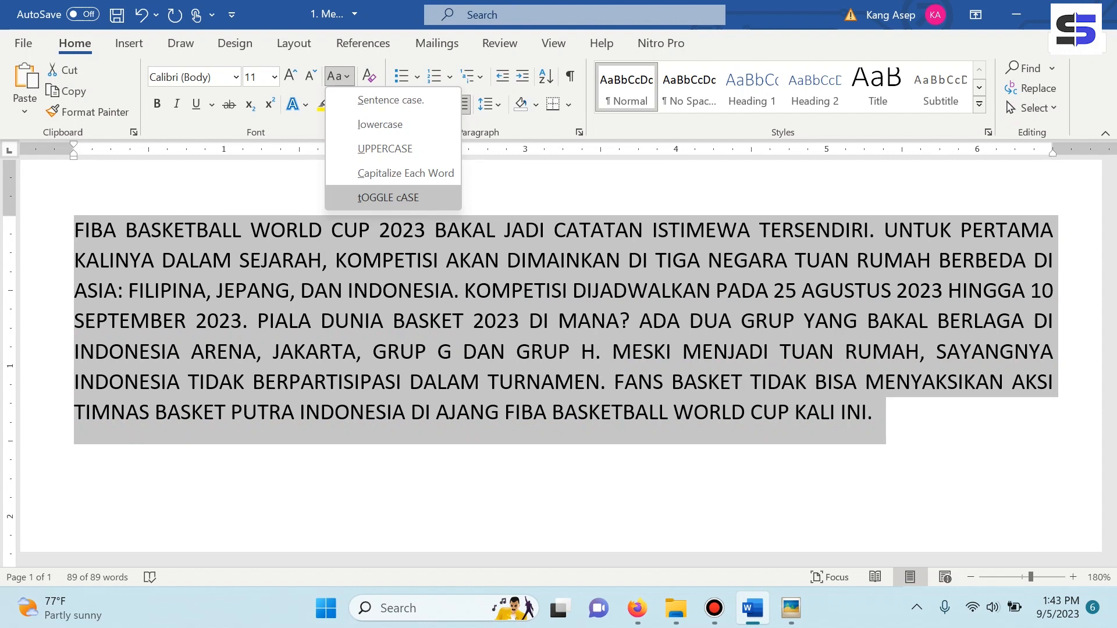
key(Escape)
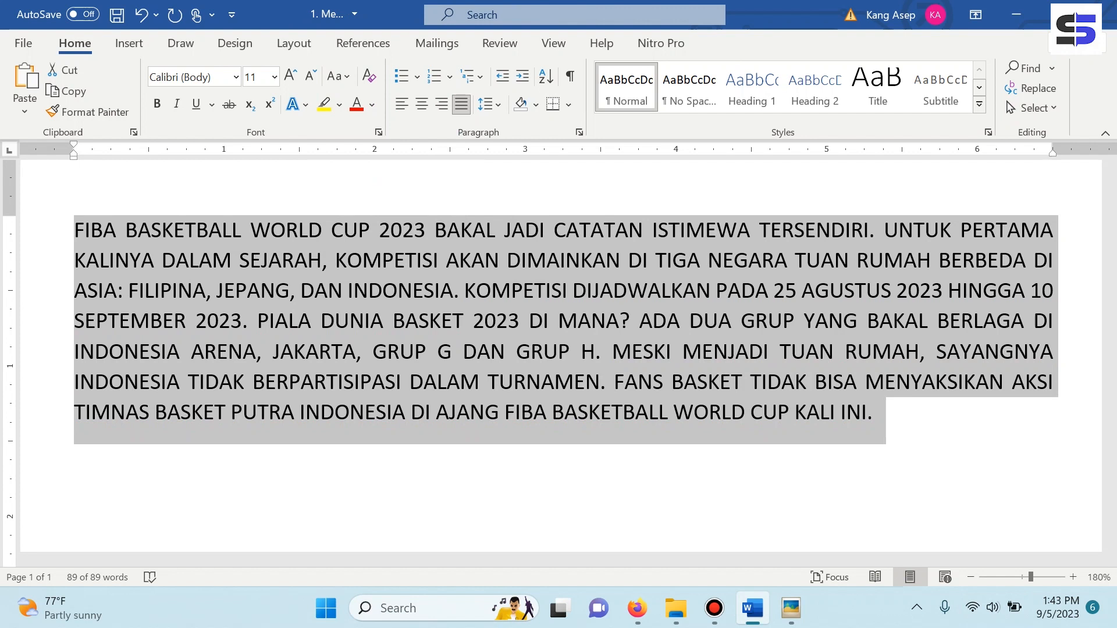
- Cycle the selected paragraph's case through lowercase, Sentence case and UPPERCASE, and back to lowercase
key(shift+F3)
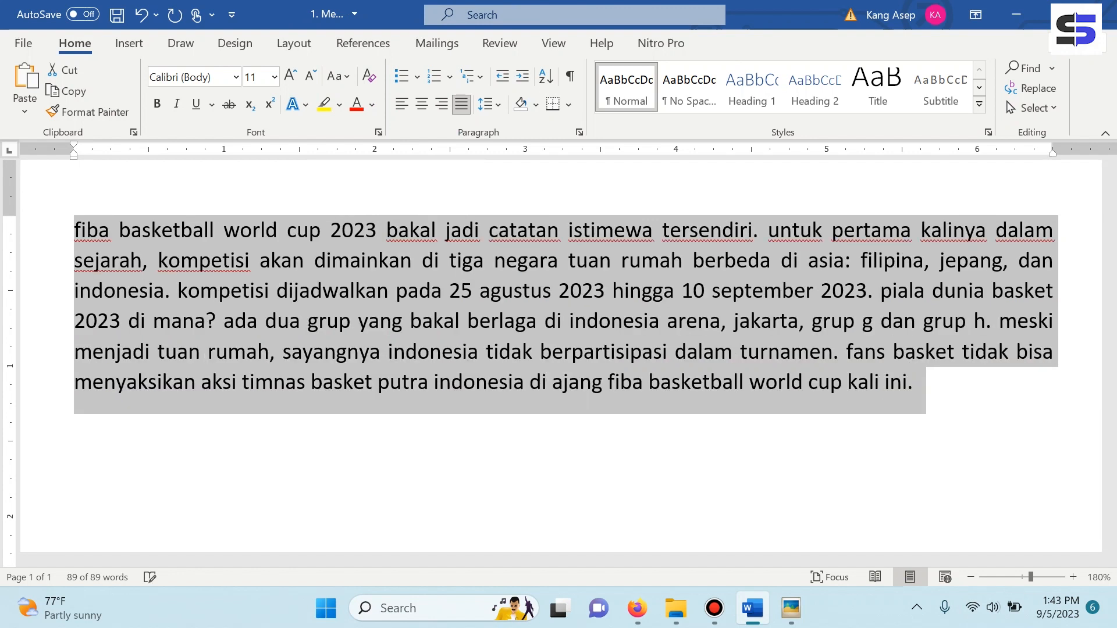
key(shift+F3)
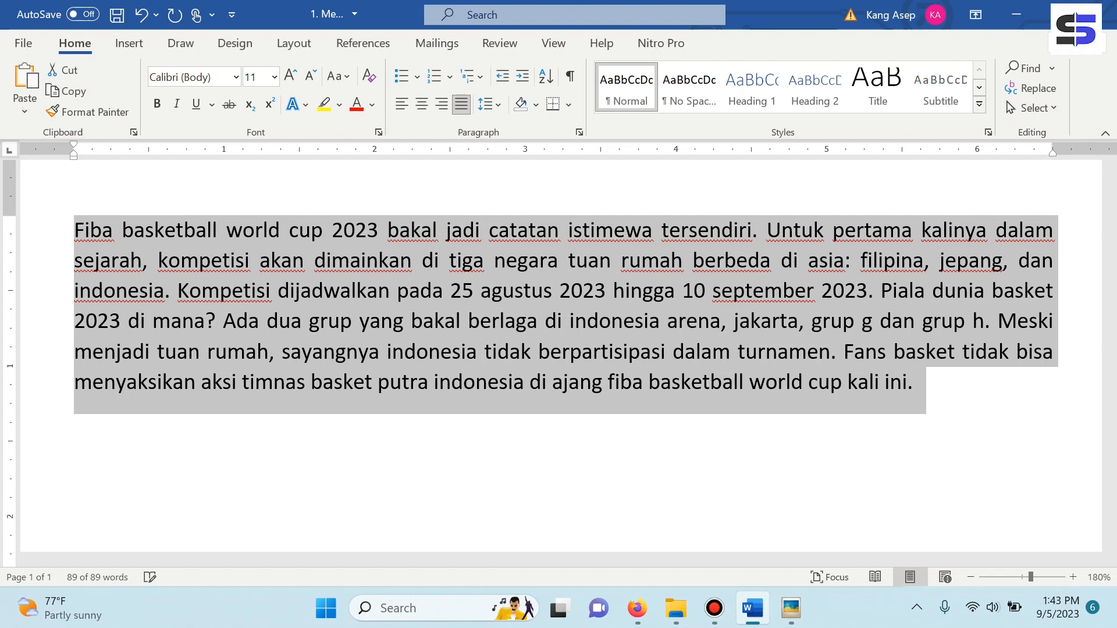
key(shift+F3)
key(shift+F3)
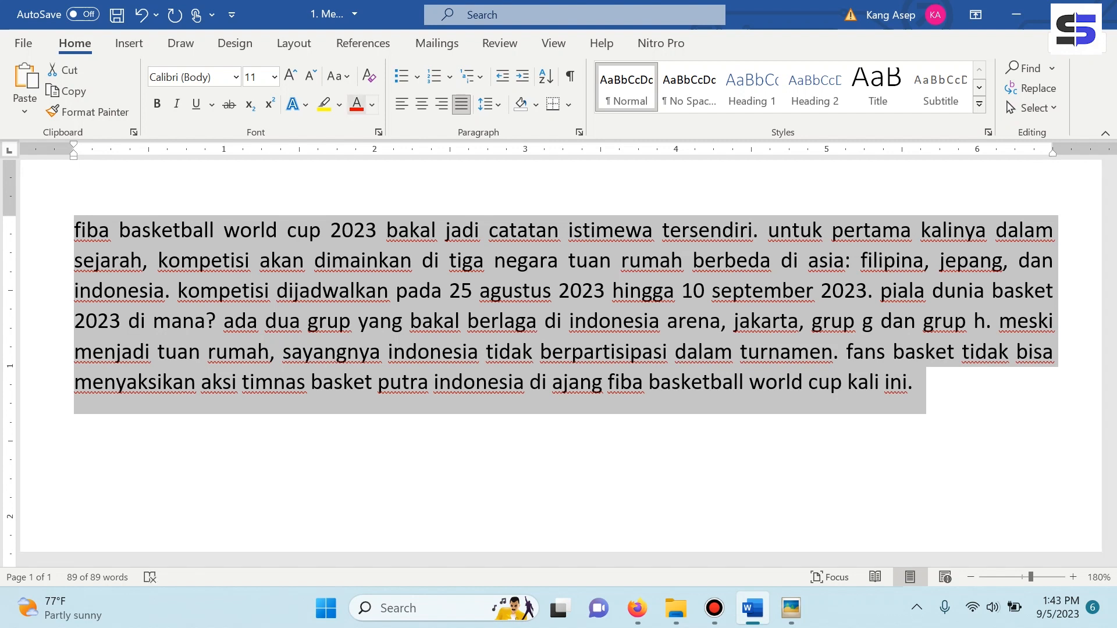
click(339, 76)
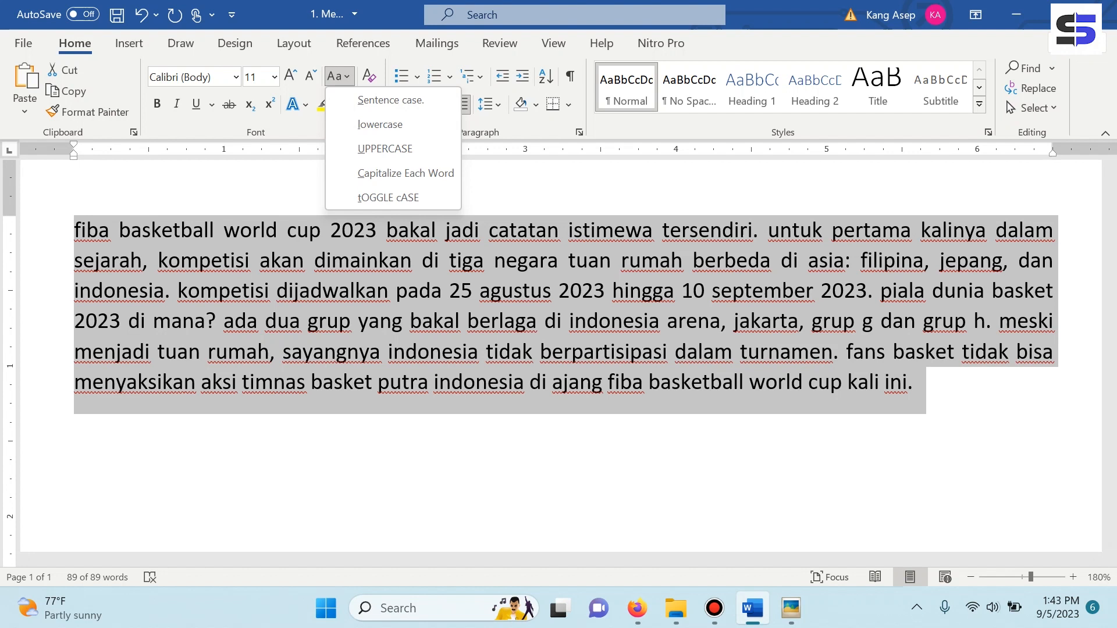
key(Escape)
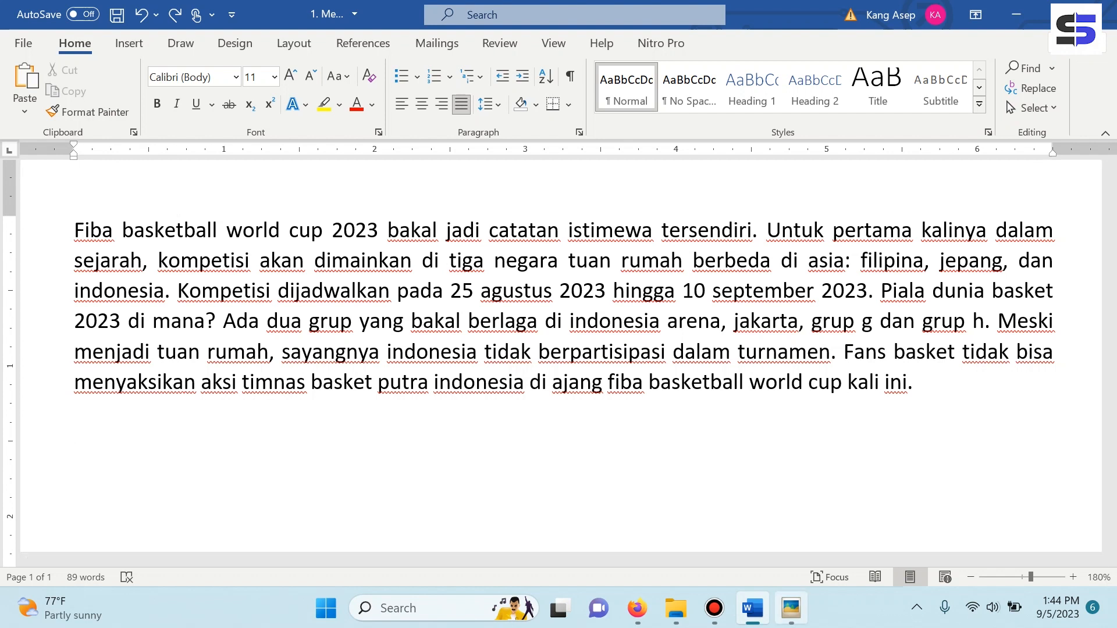
- Switch to Picasa Photo Viewer and view the whole keyboard.png image at a slightly reduced size
click(791, 608)
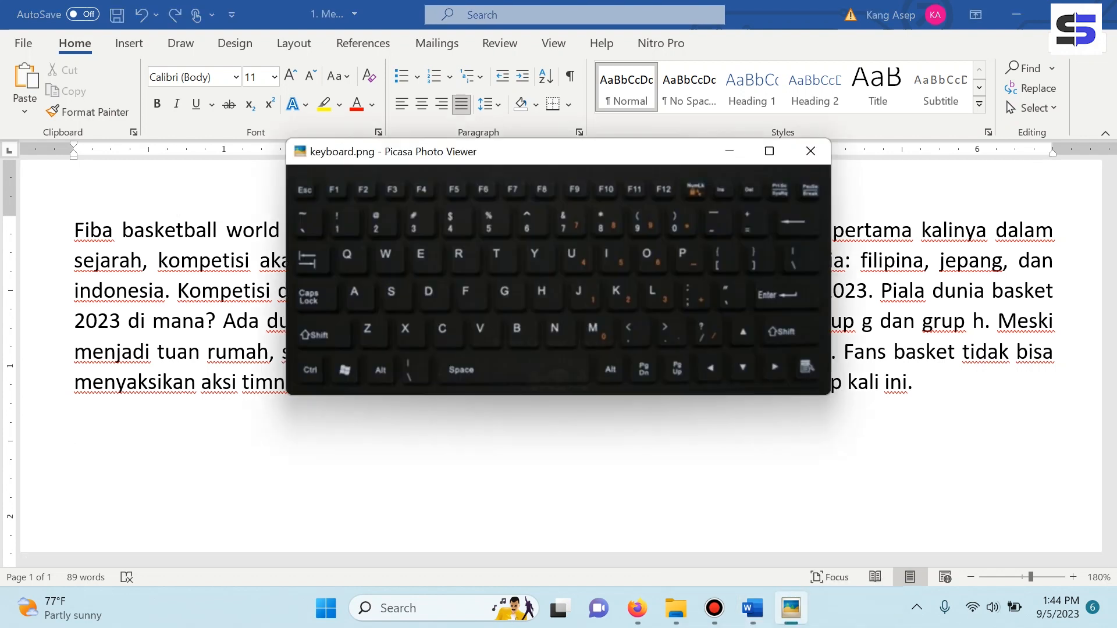
scroll(559, 279, up, 4)
scroll(559, 279, down, 4)
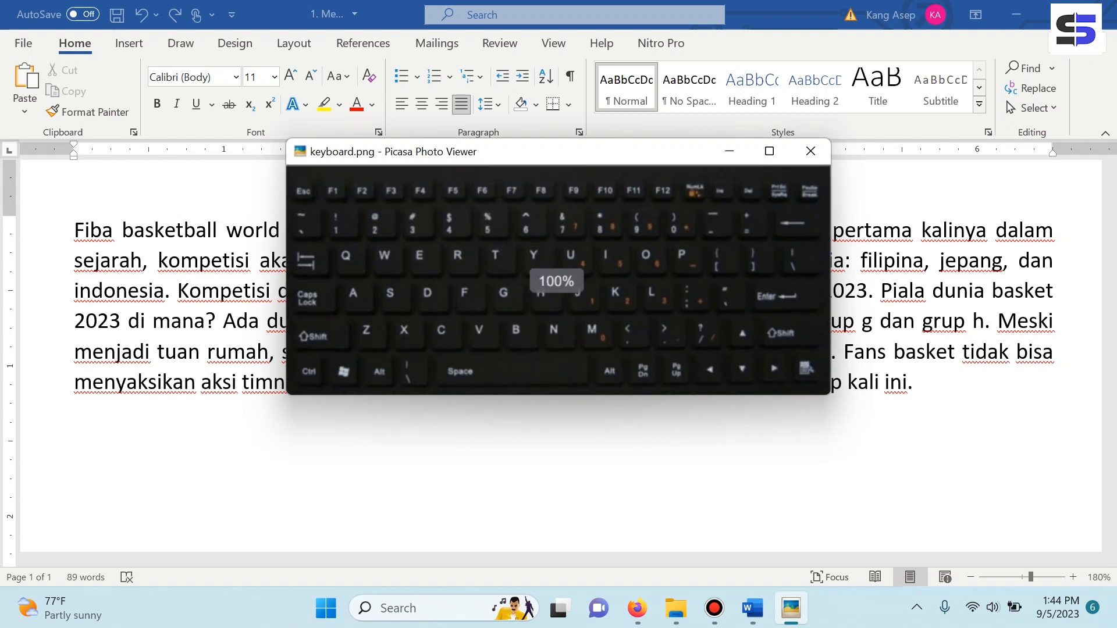
scroll(558, 279, down, 1)
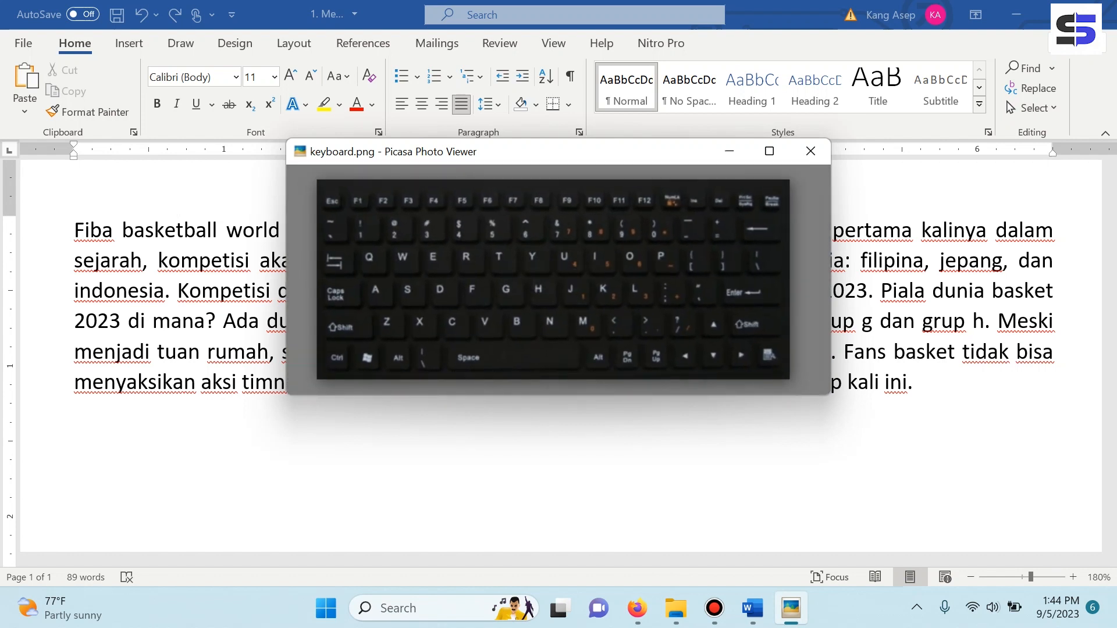